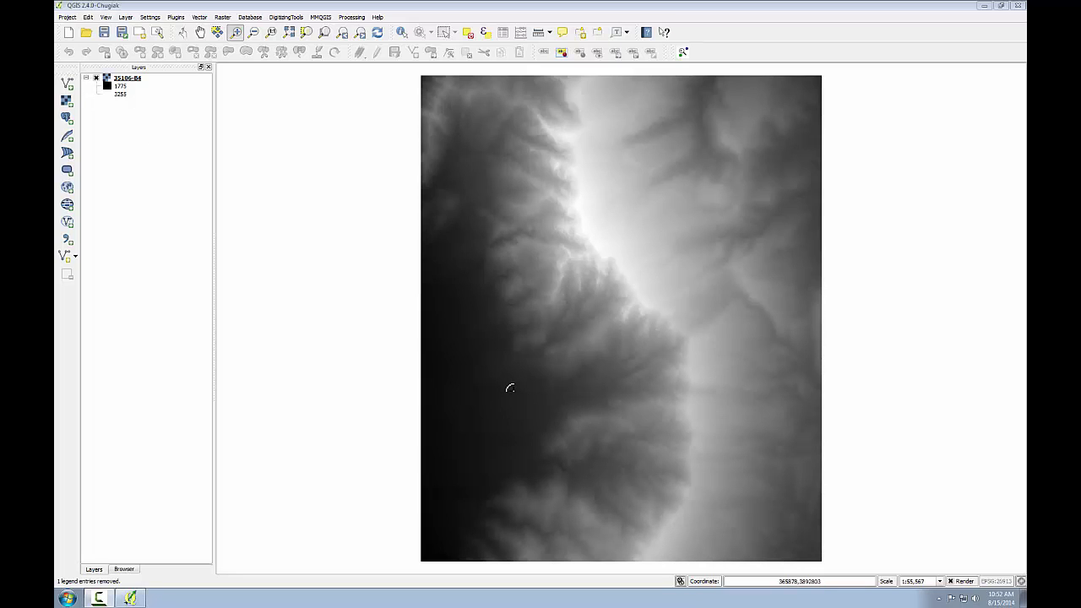
Add the 05_35106b47.tif raster from the Lab_1 Data folder and review its multiband style properties without changing them.
left_click(67, 101)
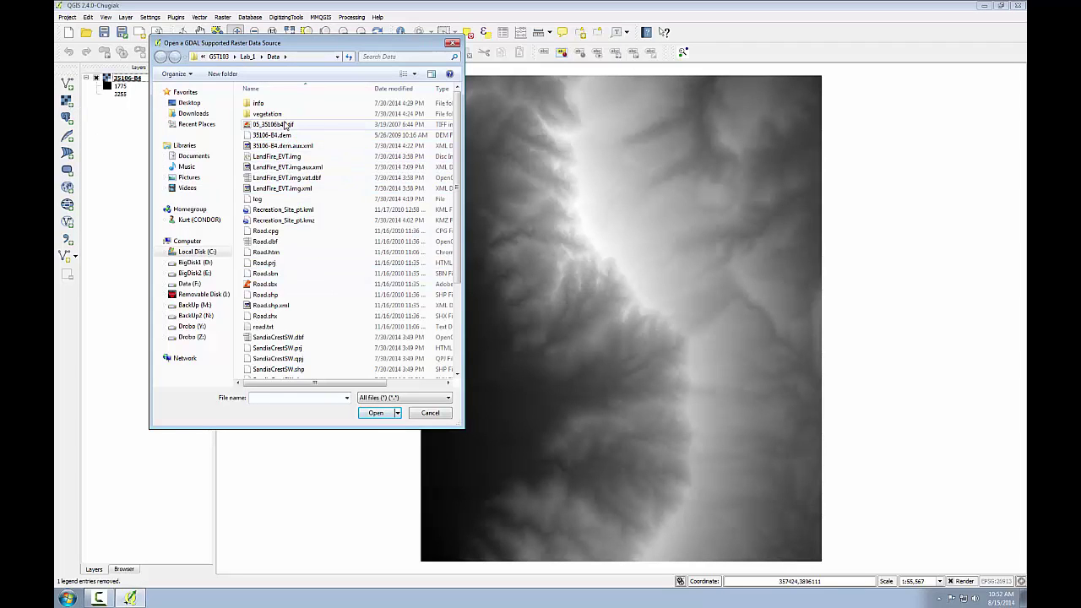
left_click(285, 125)
left_click(387, 417)
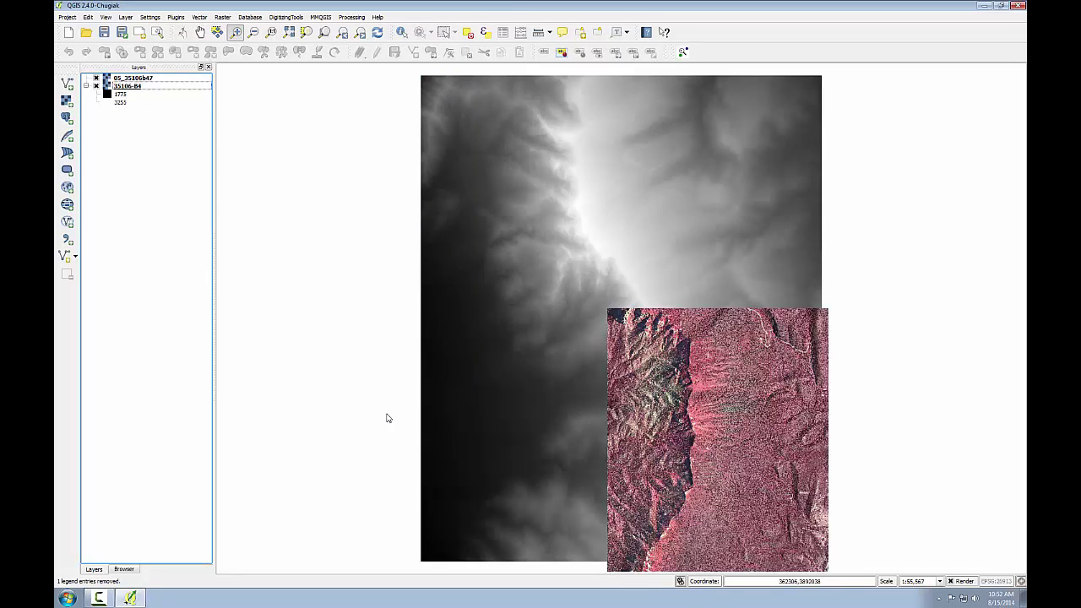
double_click(144, 81)
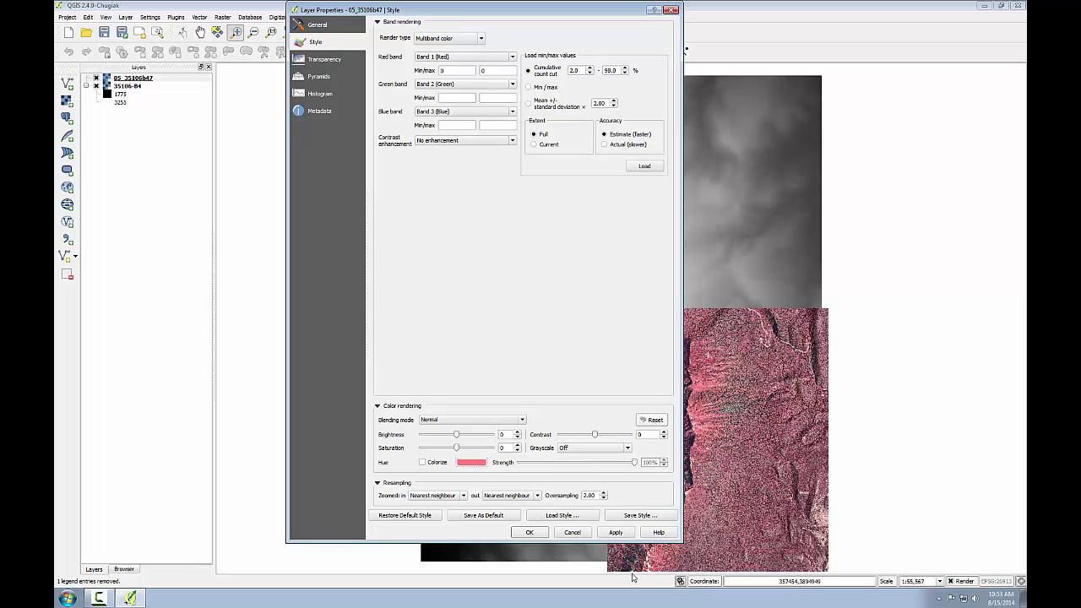
left_click(572, 532)
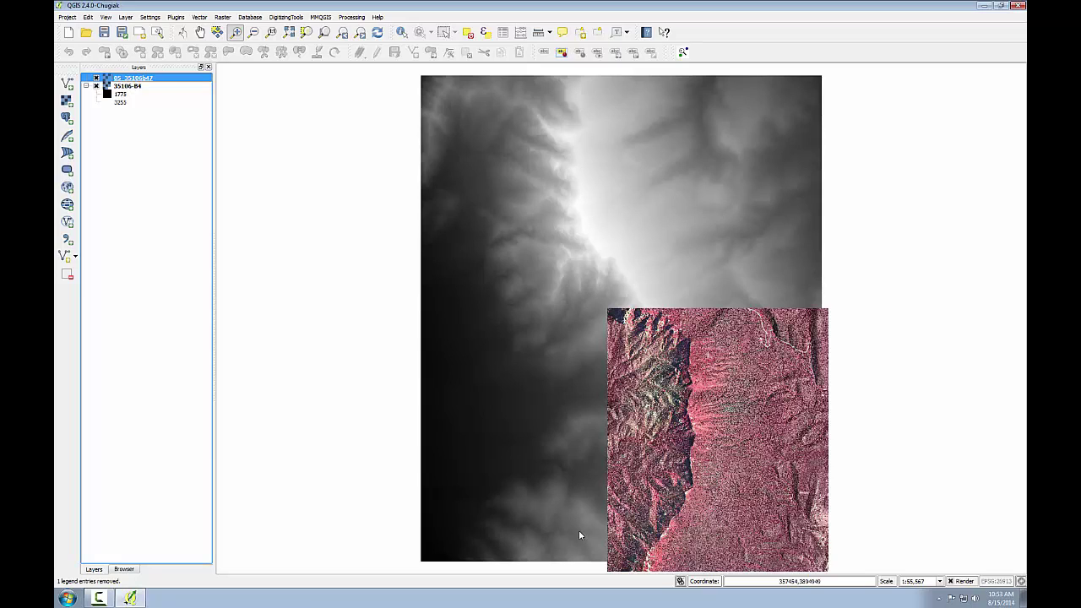
Add the LandFire_EVT.img raster from the Lab_1 Data folder and inspect its cells up close on the map.
left_click(66, 101)
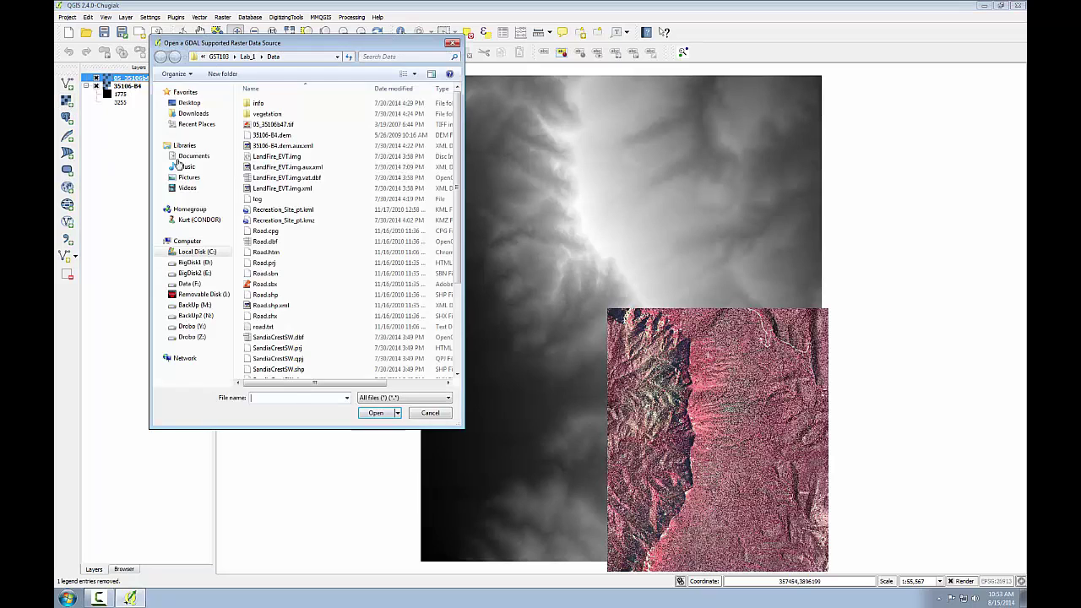
left_click(269, 157)
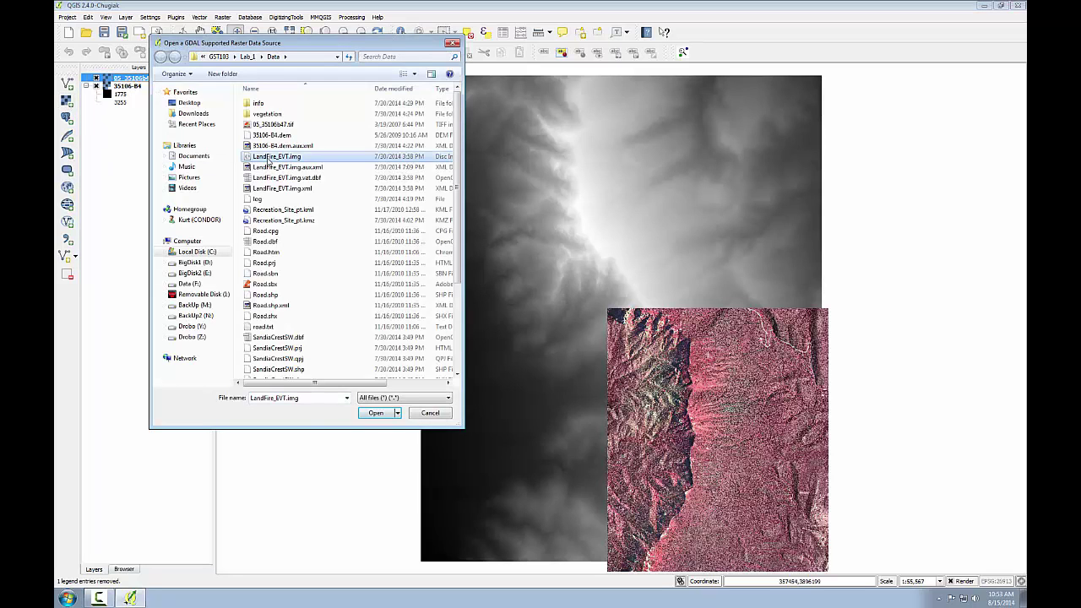
left_click(376, 413)
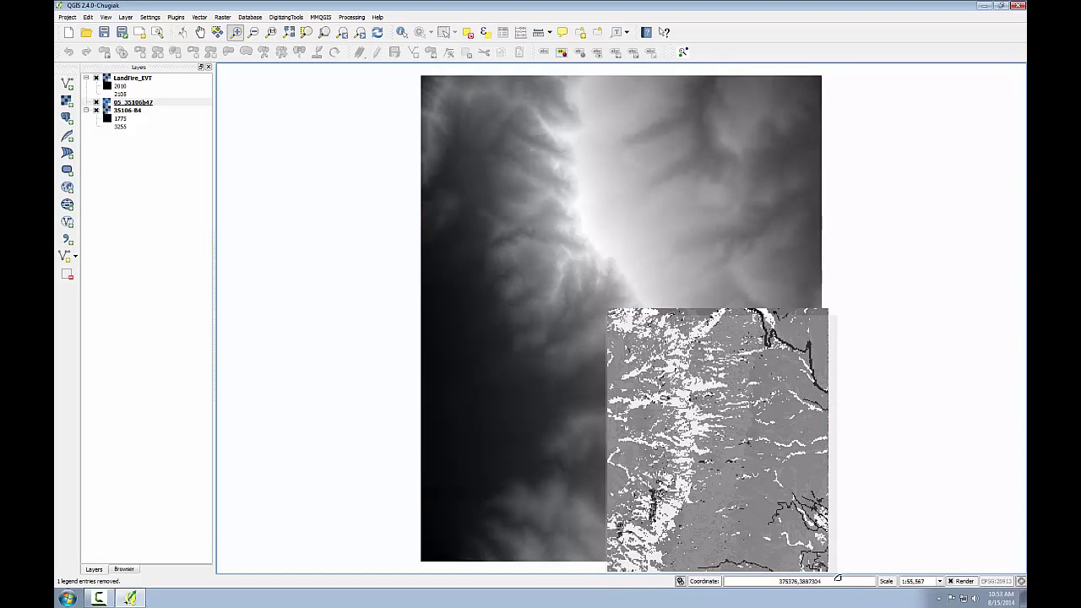
scroll(836, 577, "up", 1)
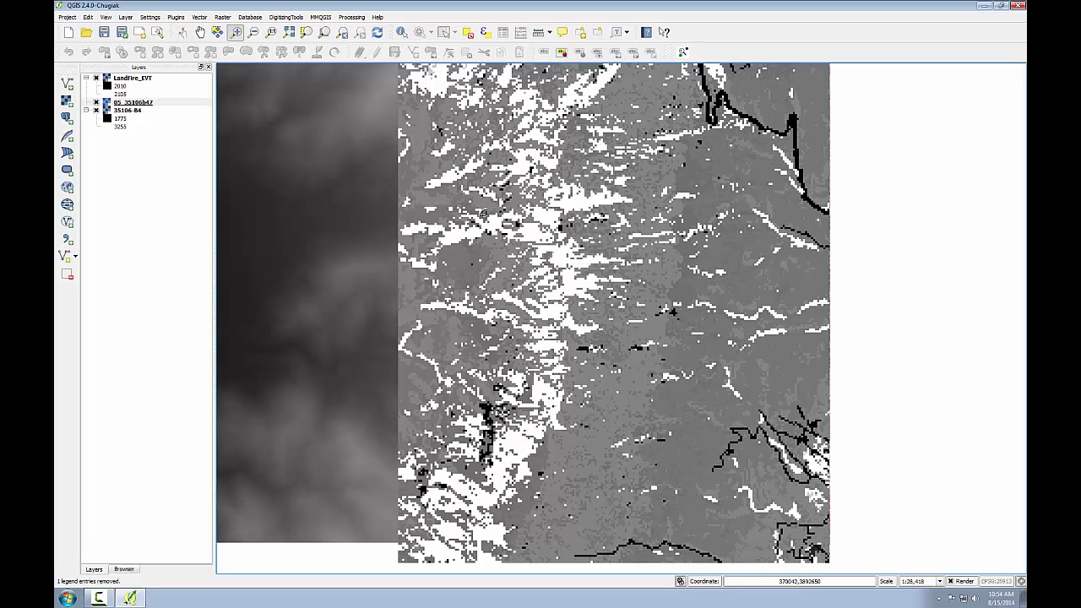
left_click(343, 31)
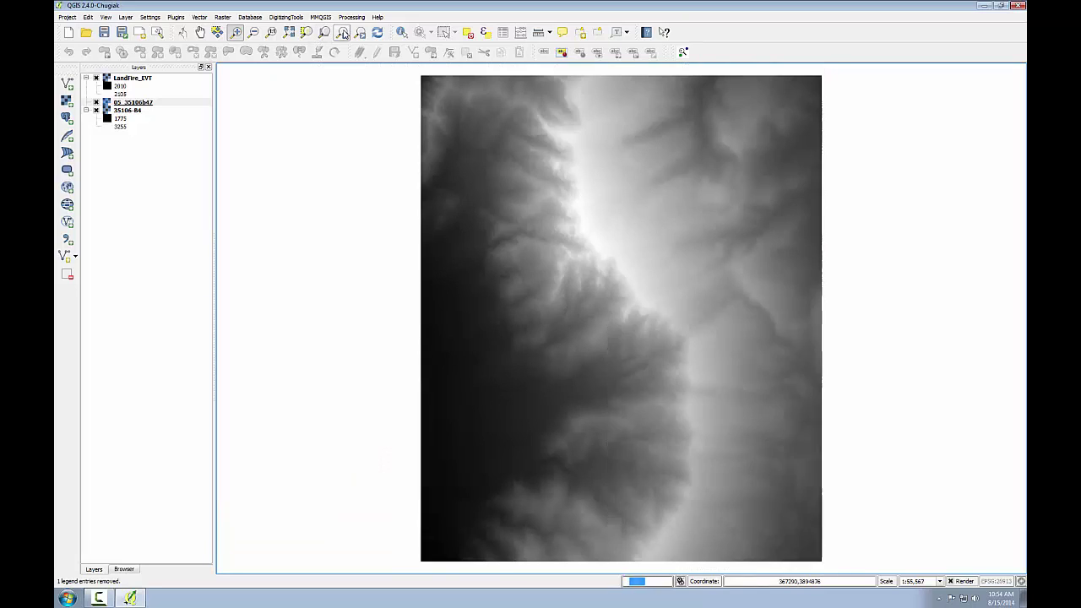
Add the Road.shp and Trail.shp vector layers together, filtering the Data folder to ESRI Shapefiles.
left_click(66, 83)
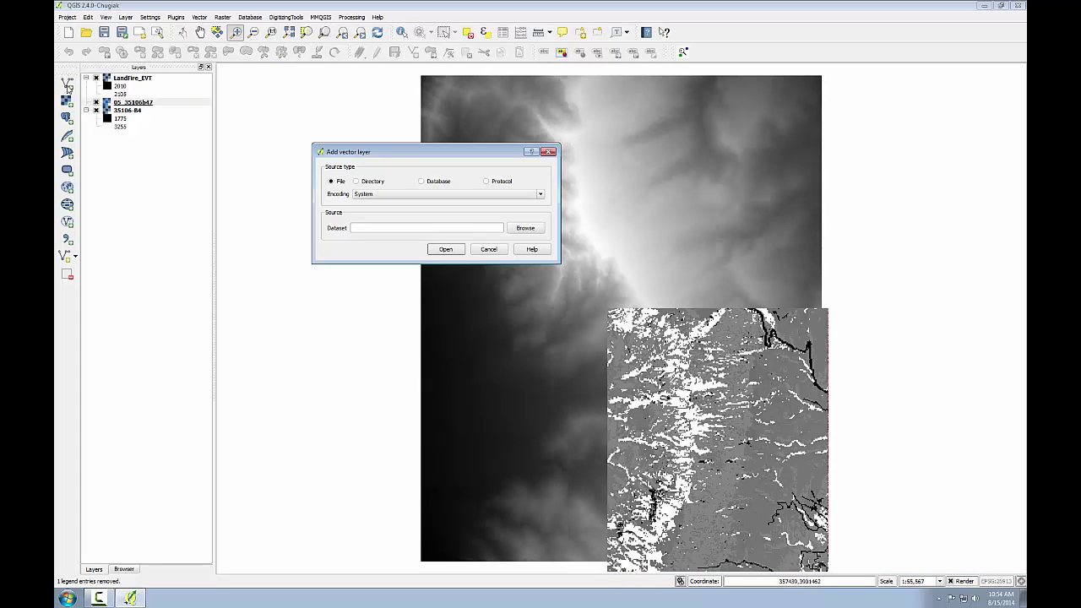
left_click(519, 228)
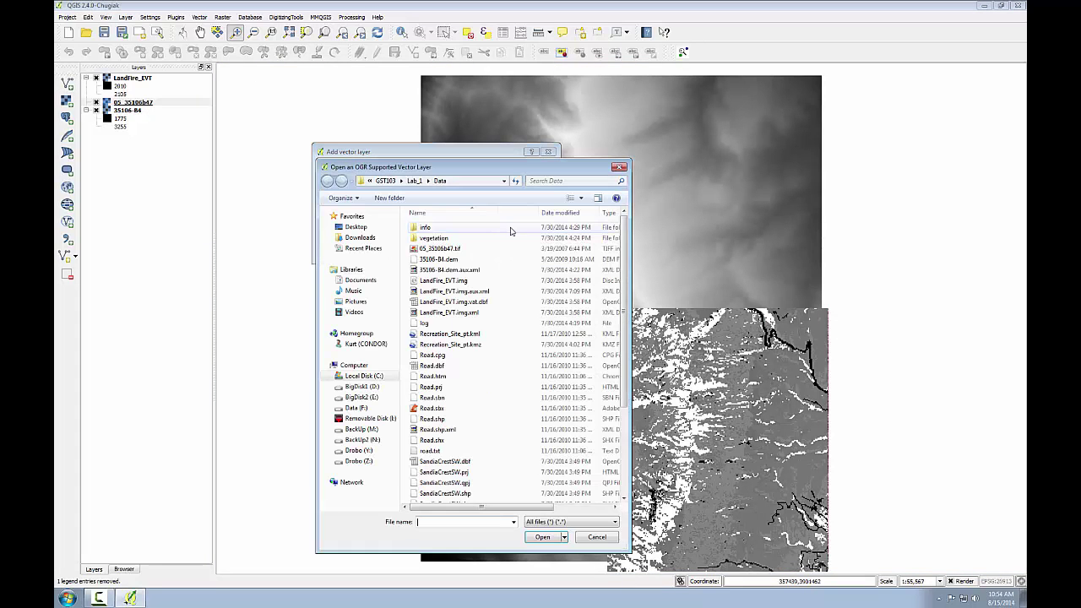
left_click(577, 523)
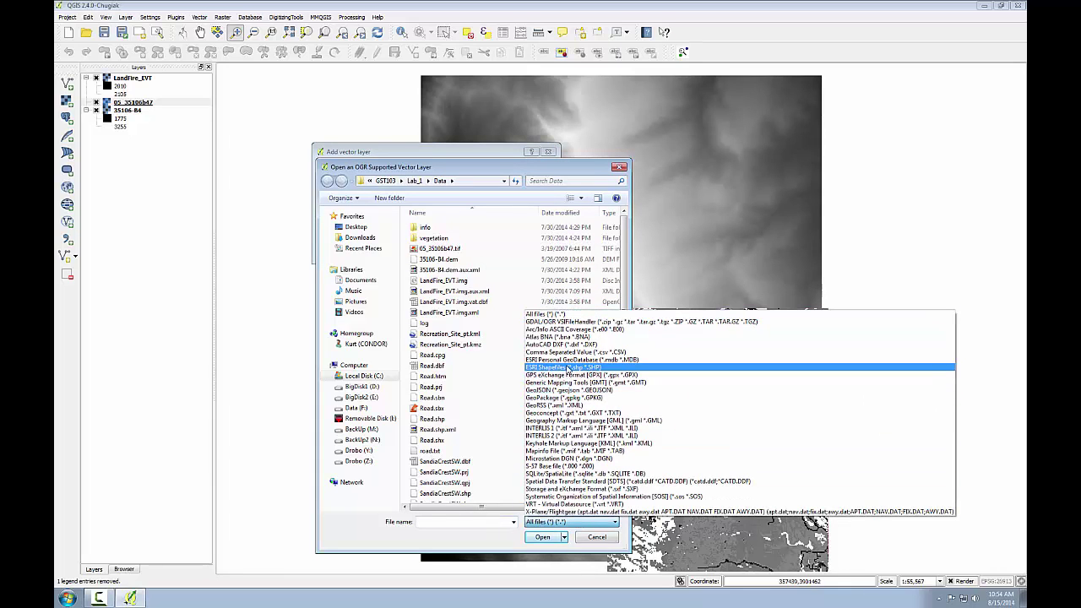
left_click(569, 368)
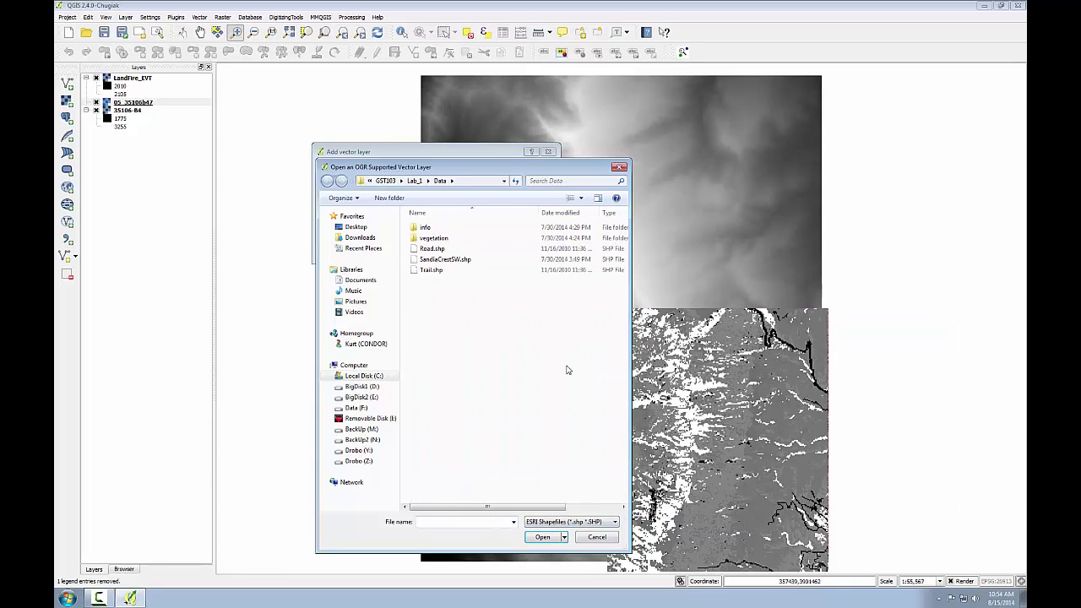
left_click(434, 250)
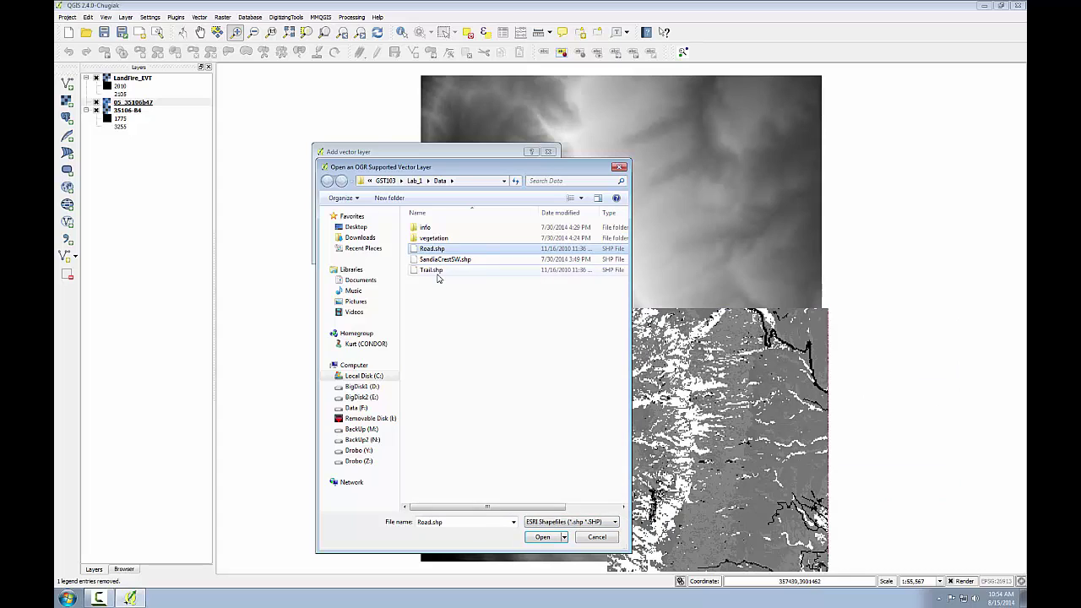
left_click(436, 270, "ctrl")
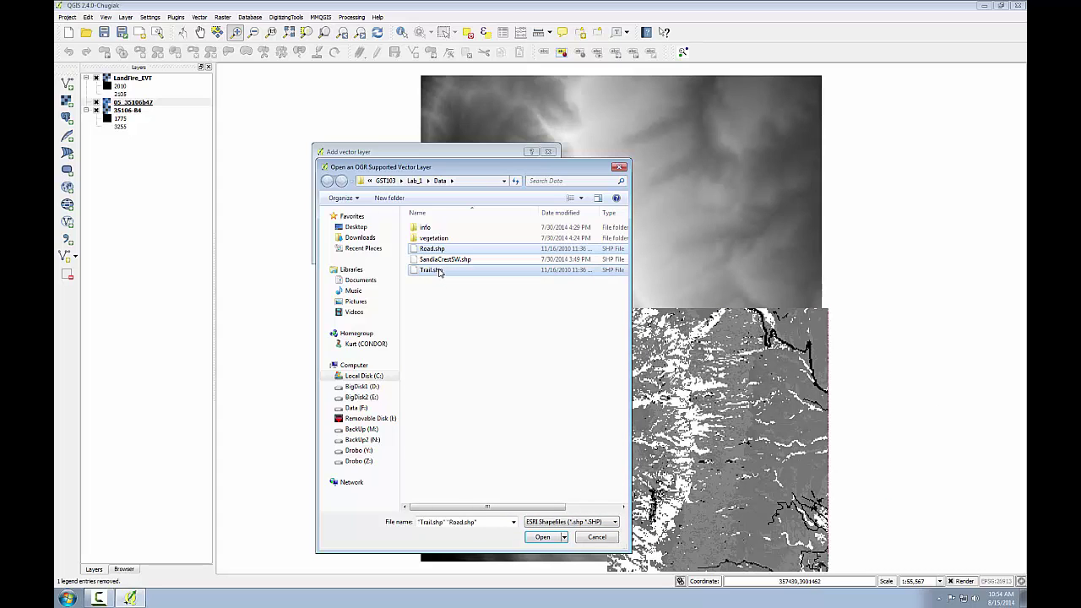
left_click(542, 538)
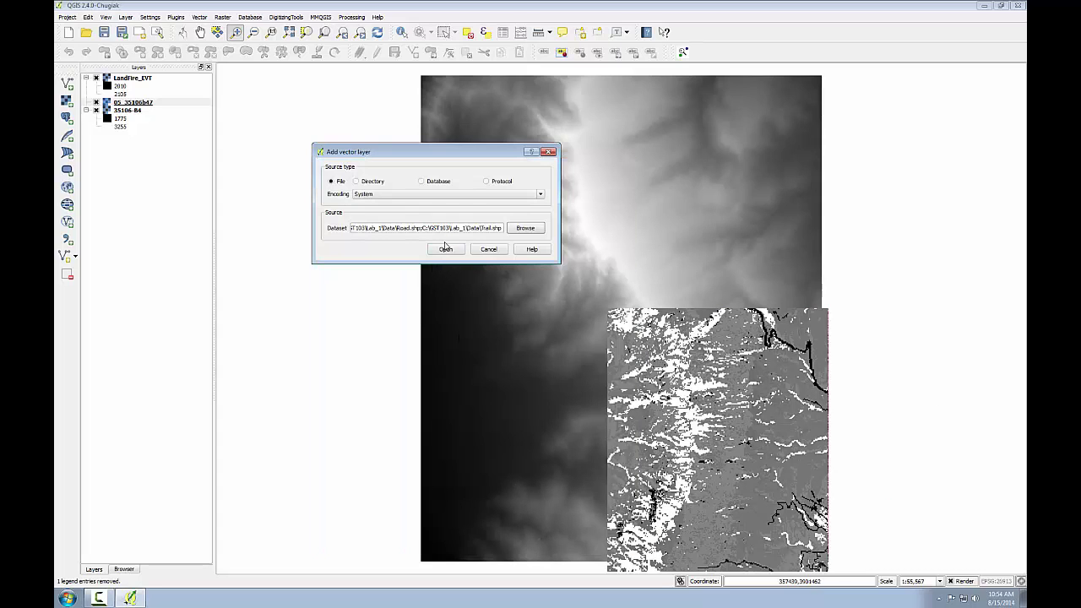
left_click(445, 249)
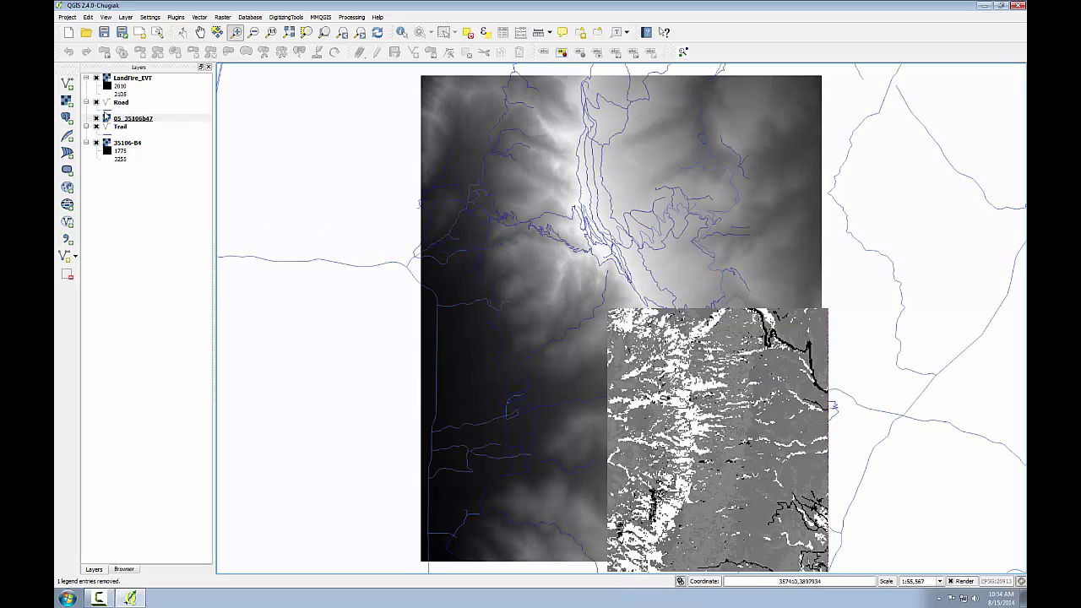
Change the colour of the Trail layer's simple line symbol to orange-red.
left_click(107, 135)
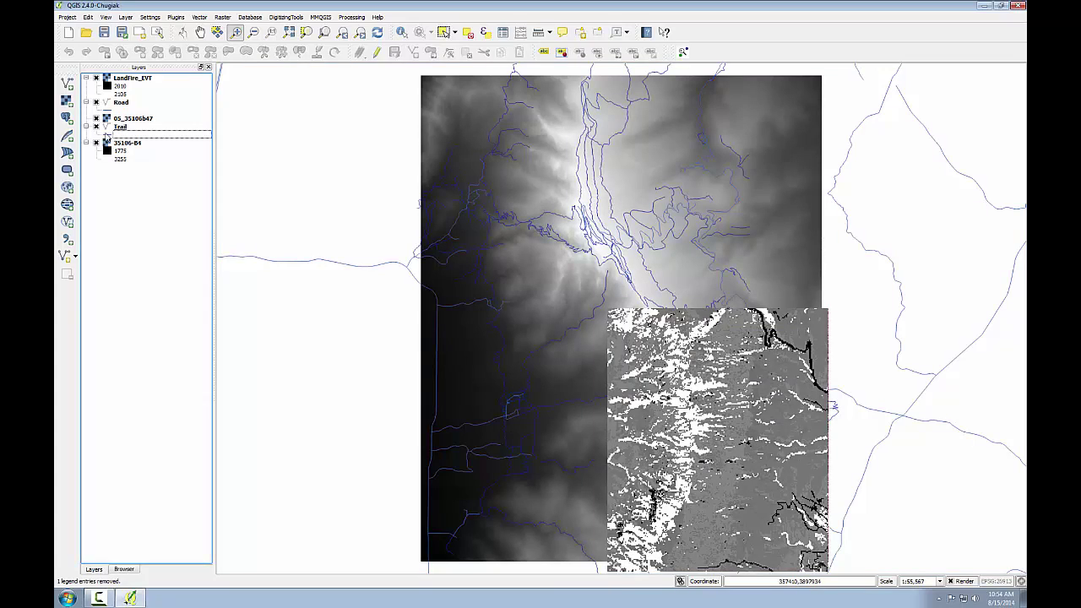
double_click(108, 136)
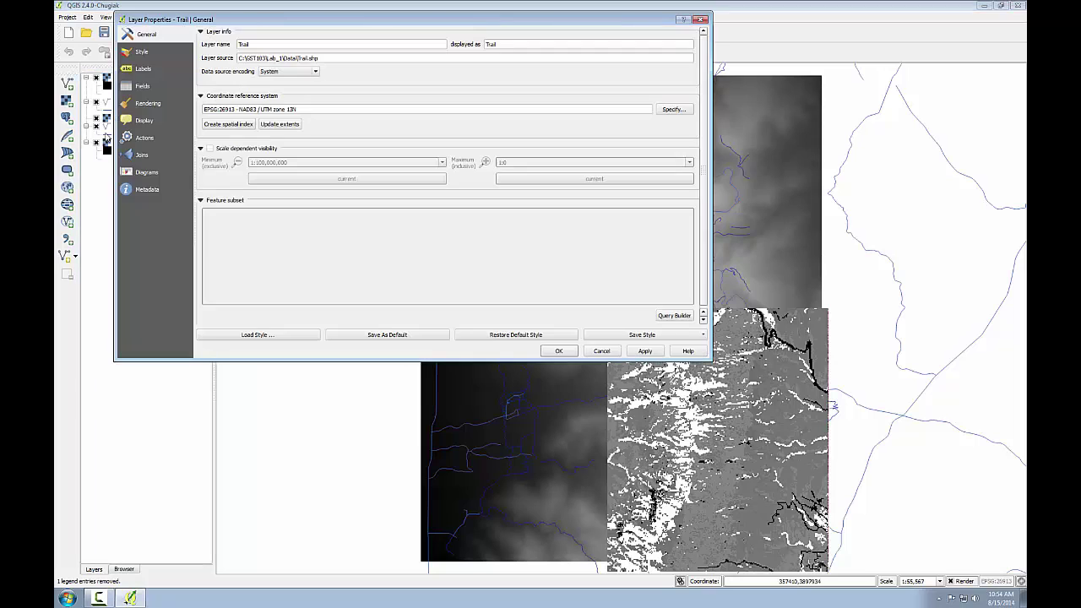
left_click(152, 54)
left_click(241, 124)
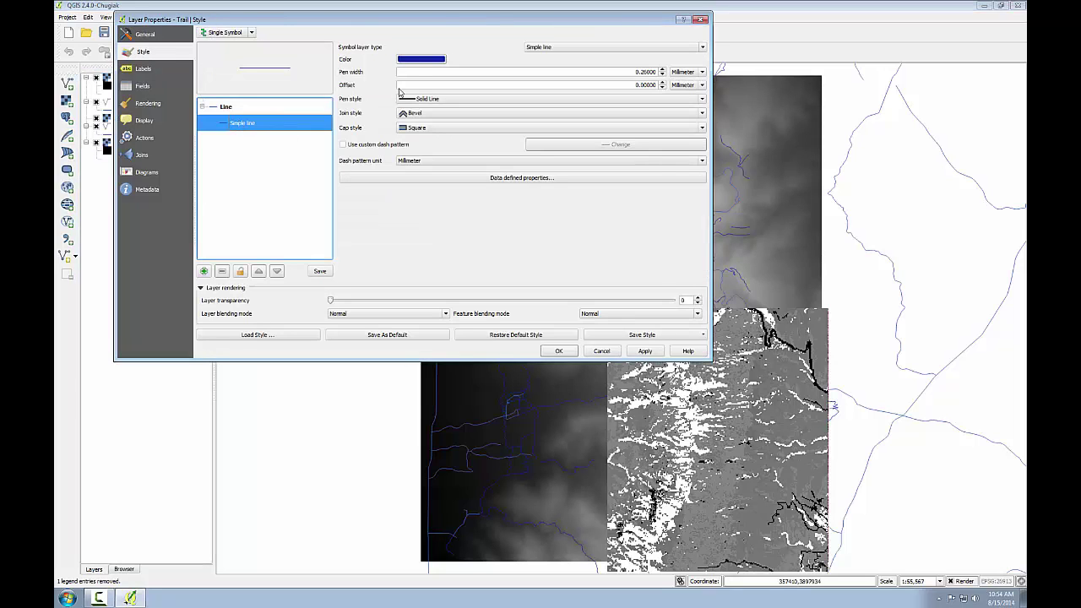
left_click(421, 61)
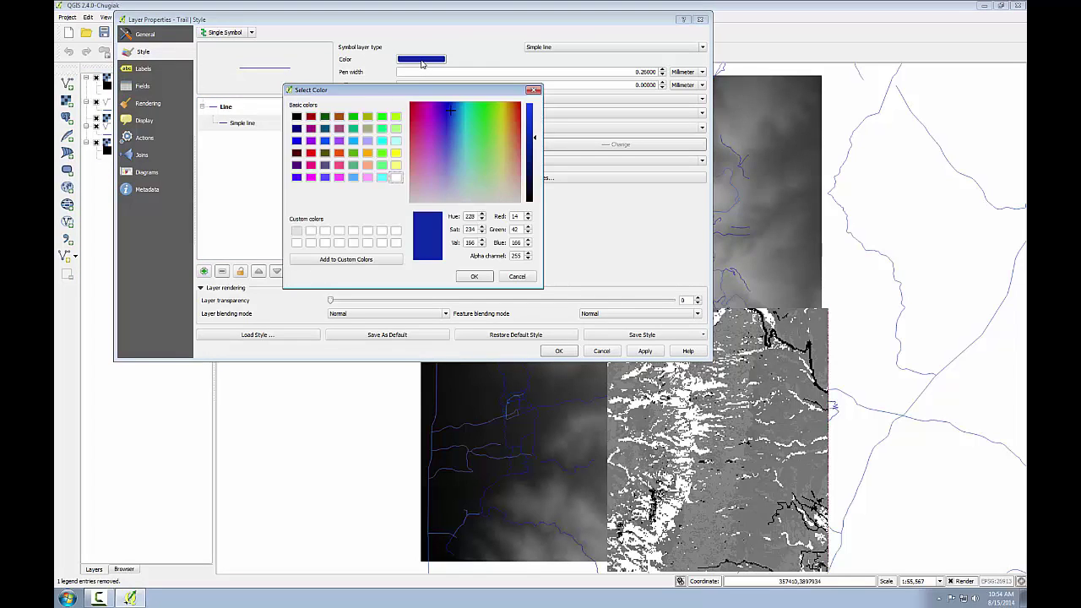
left_click(339, 154)
left_click(471, 277)
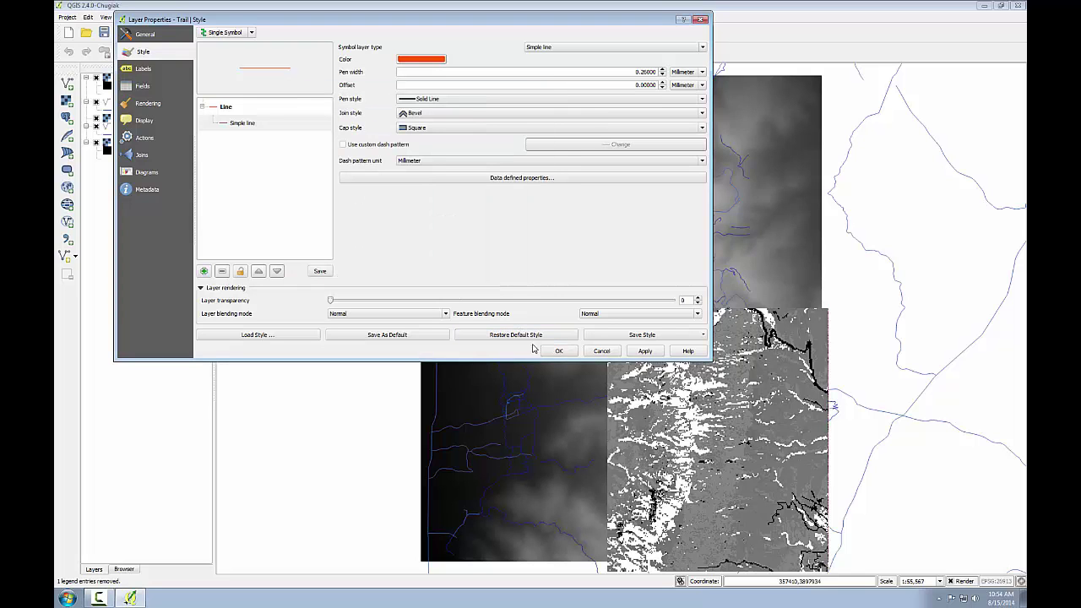
left_click(557, 351)
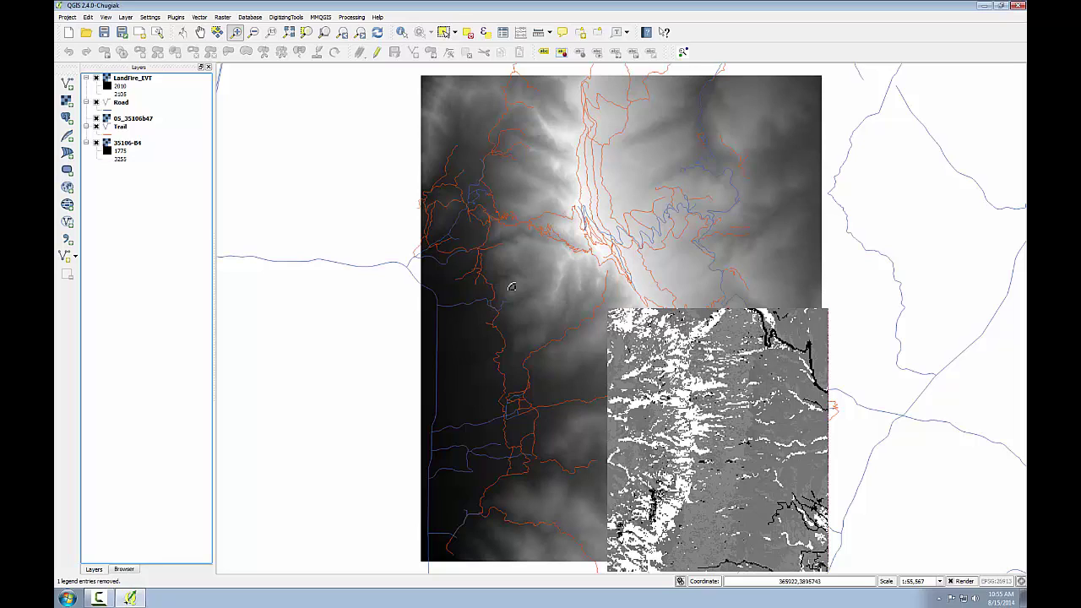
Examine the Road layer's general properties and metadata, including the number of features it contains.
left_click(122, 103)
double_click(122, 103)
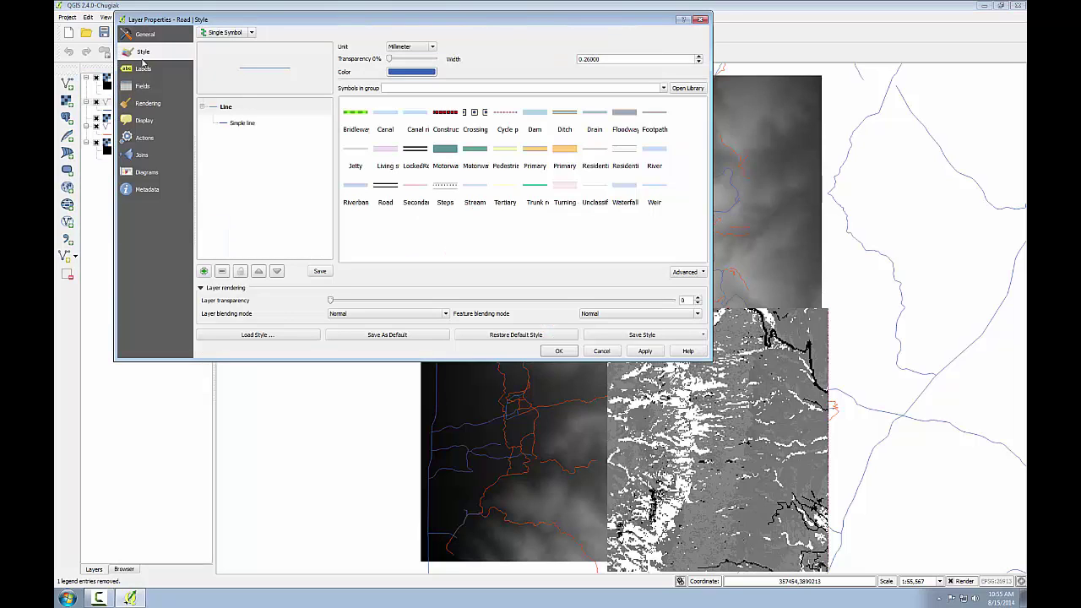
left_click(145, 34)
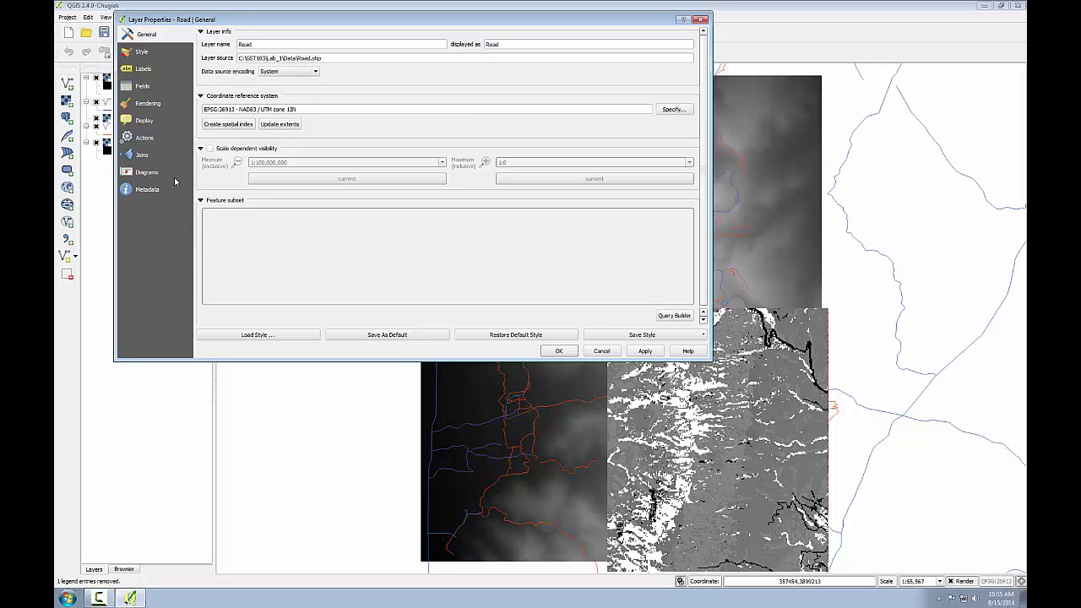
left_click(150, 192)
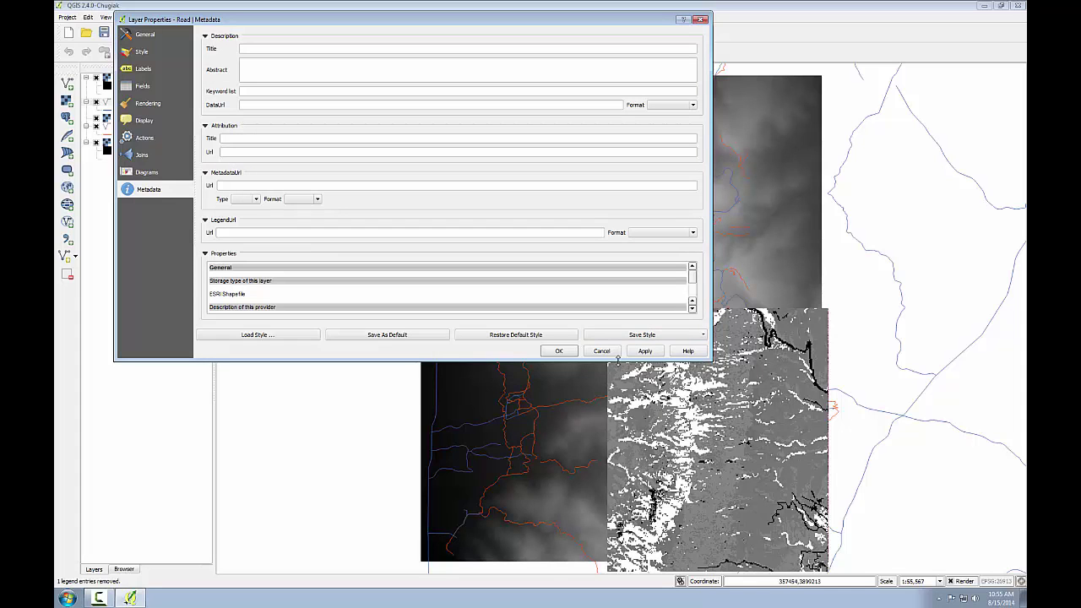
left_click_drag(618, 361, 594, 559)
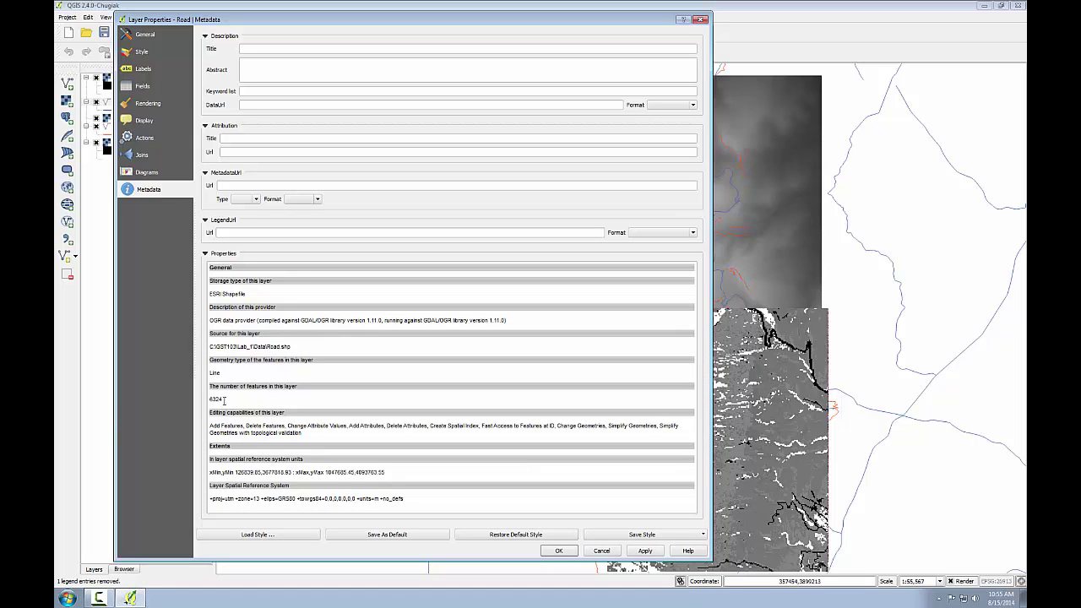
left_click_drag(223, 400, 196, 399)
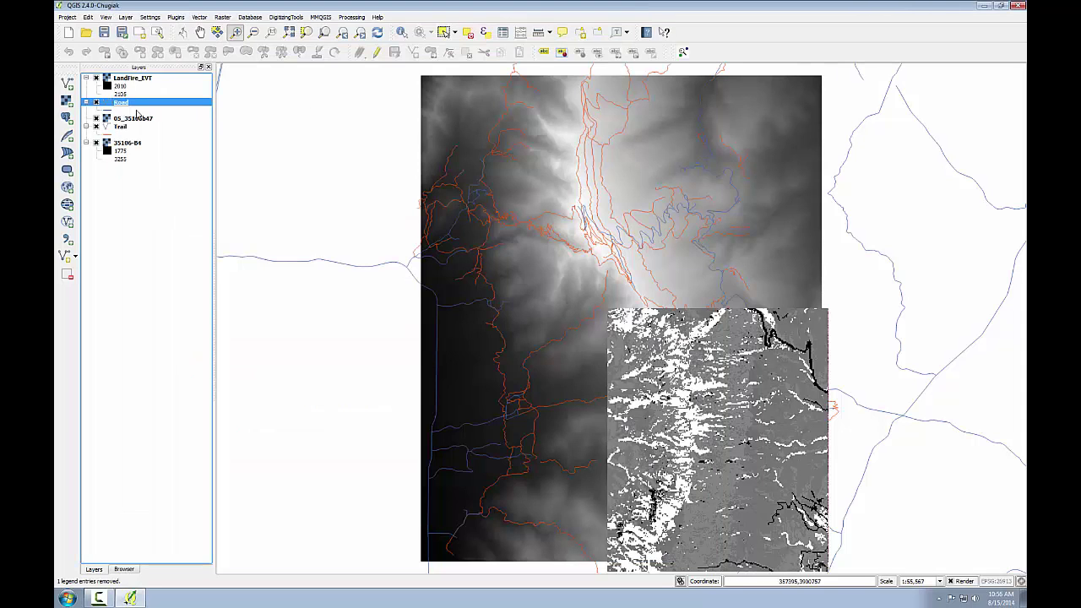
Open the Road layer's attribute table and select the first record.
right_click(123, 103)
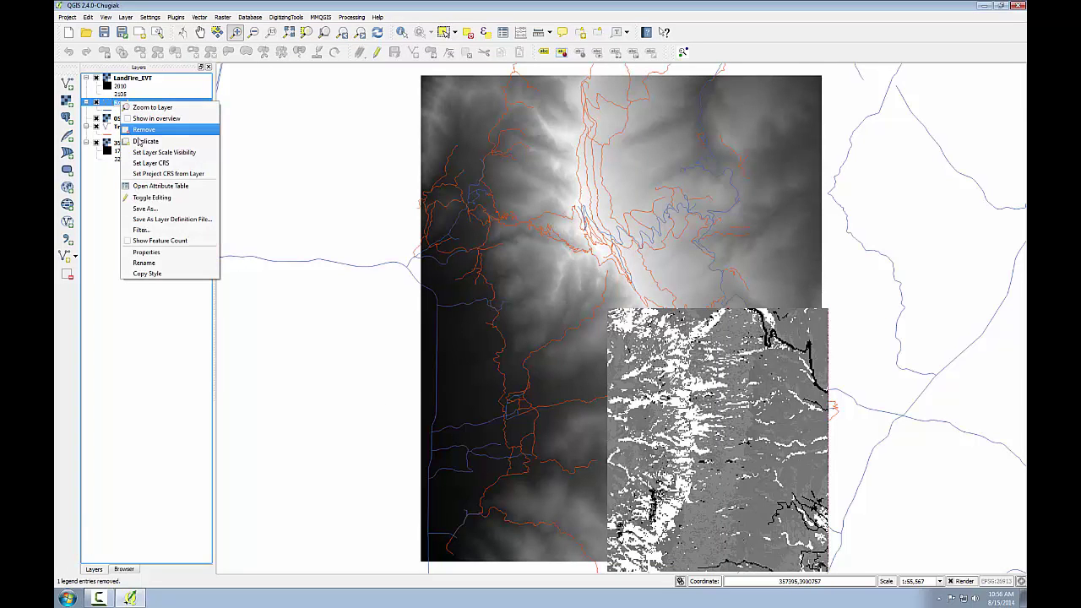
left_click(151, 187)
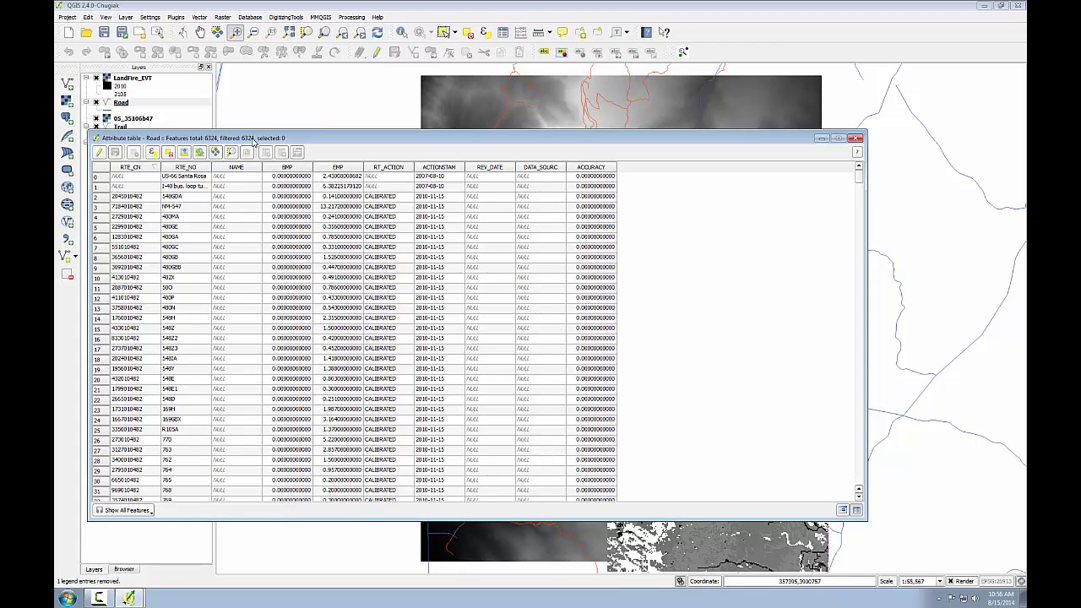
left_click(103, 177)
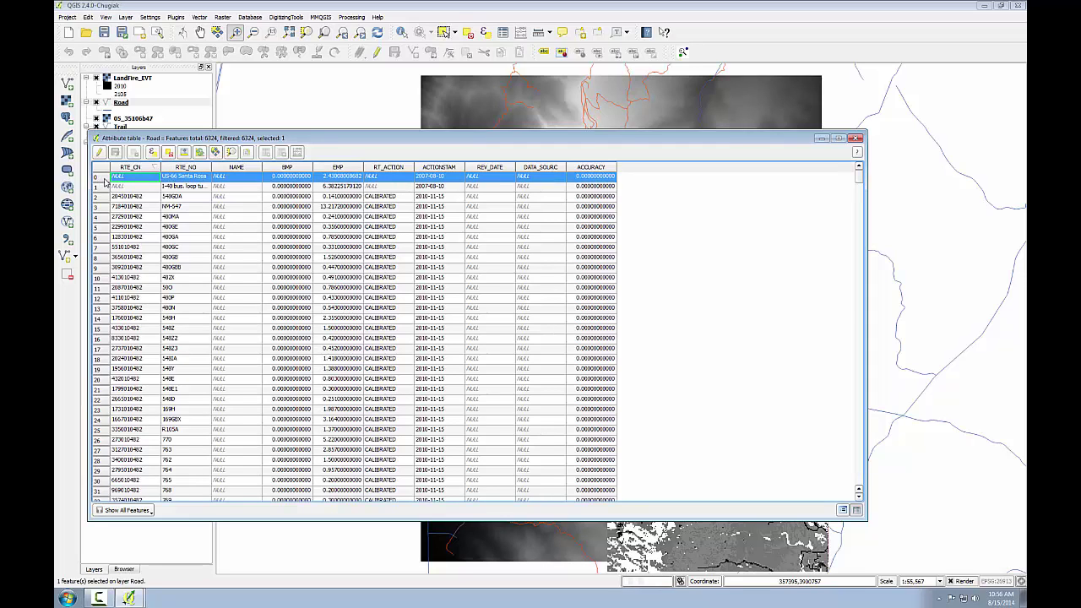